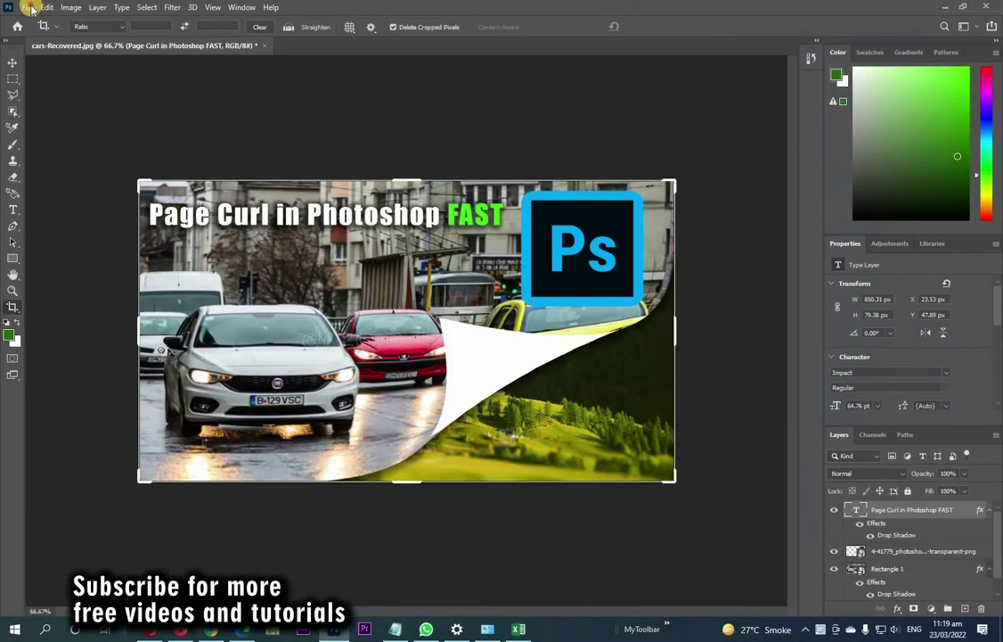
Browse to the Desktop folder and open Black Flower.jpg.
click(30, 7)
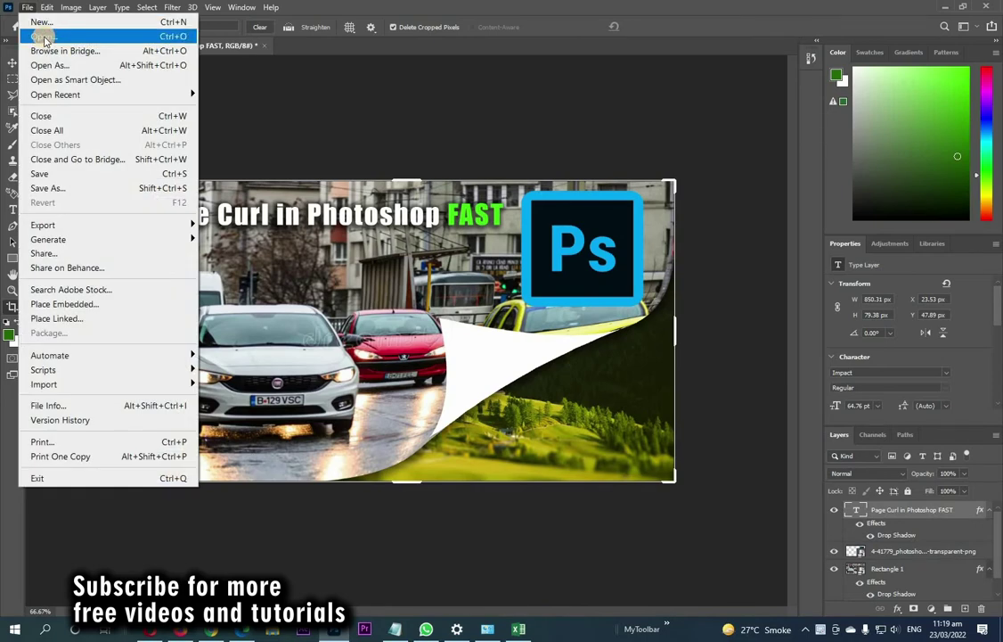
click(45, 37)
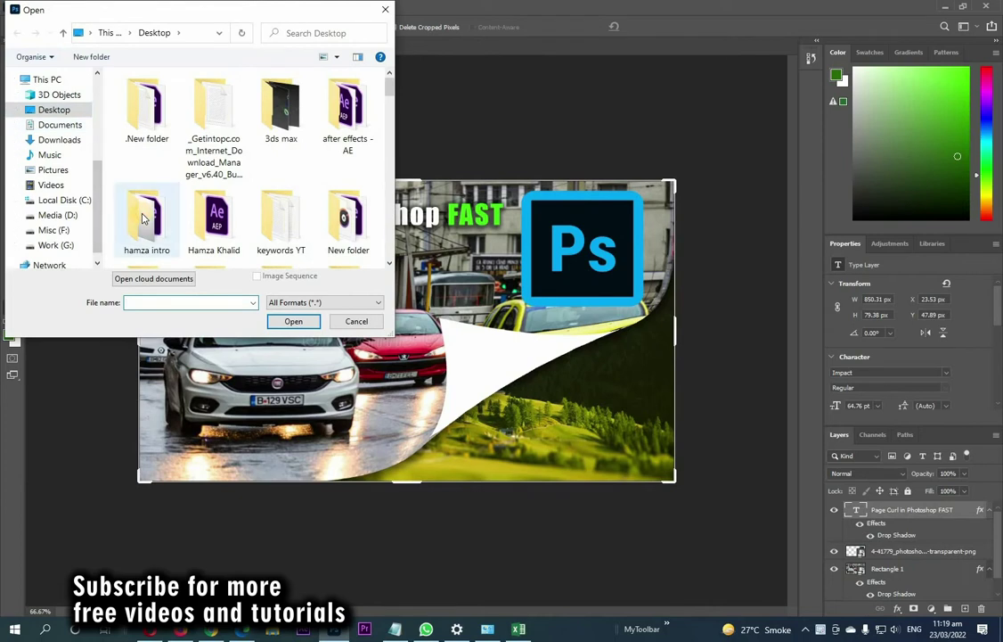
click(143, 218)
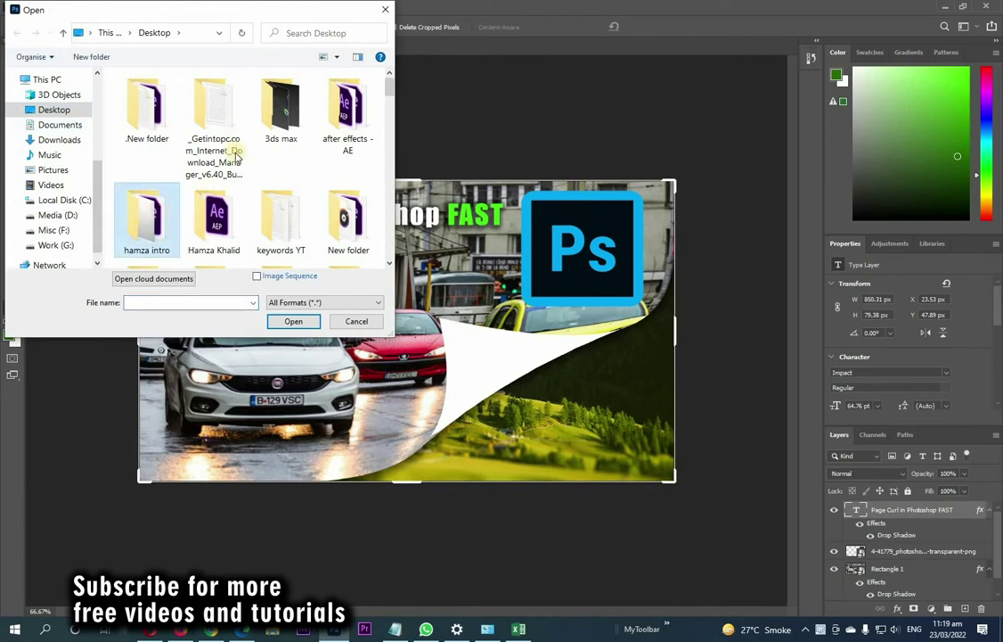
scroll(263, 125, down, 5)
click(281, 107)
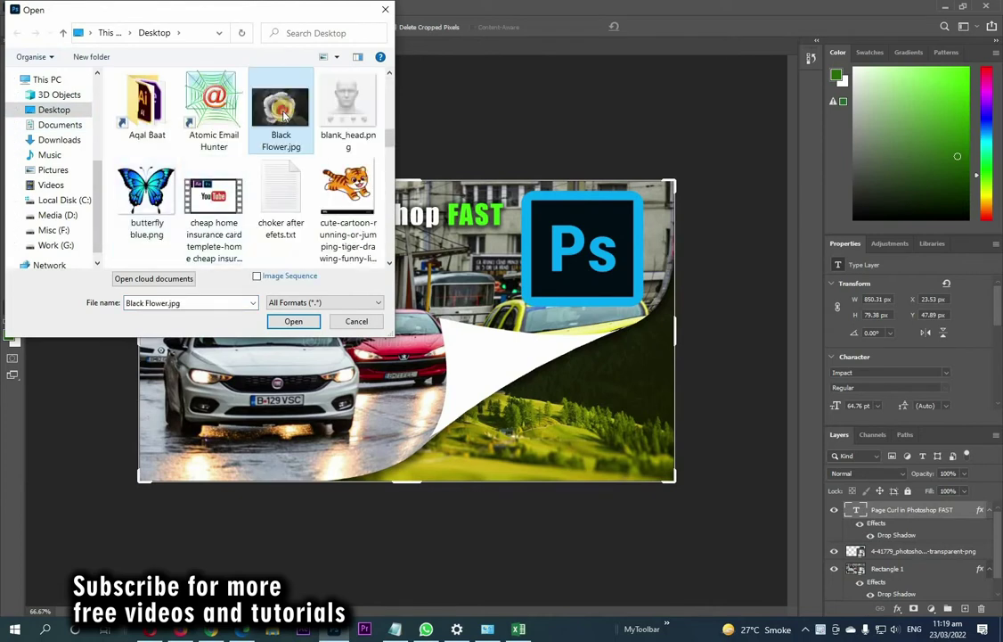
click(312, 327)
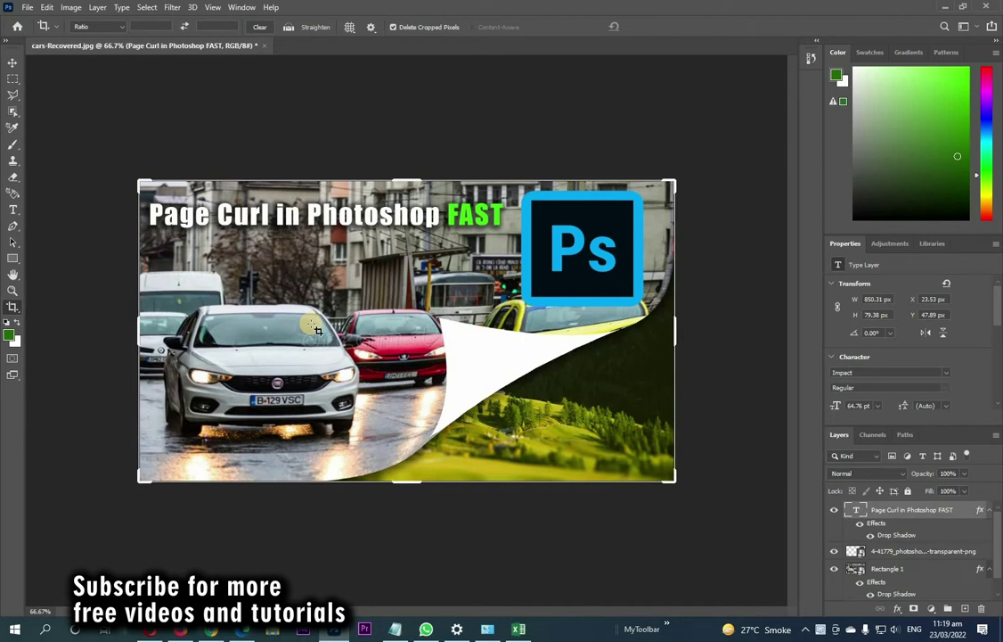
Duplicate the Background layer, naming the copy 'Black and White'.
right_click(898, 514)
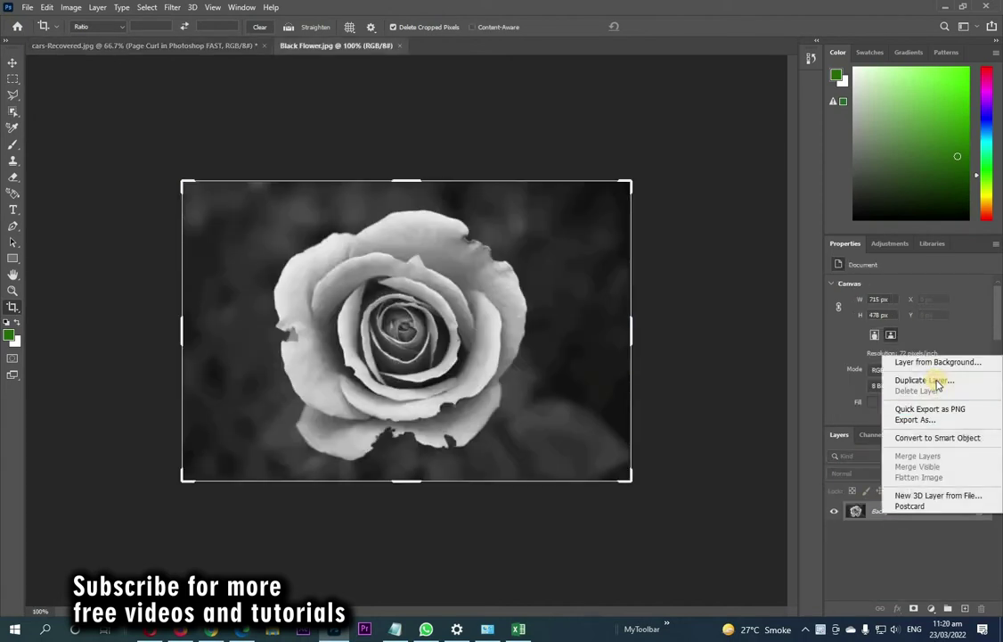
click(937, 384)
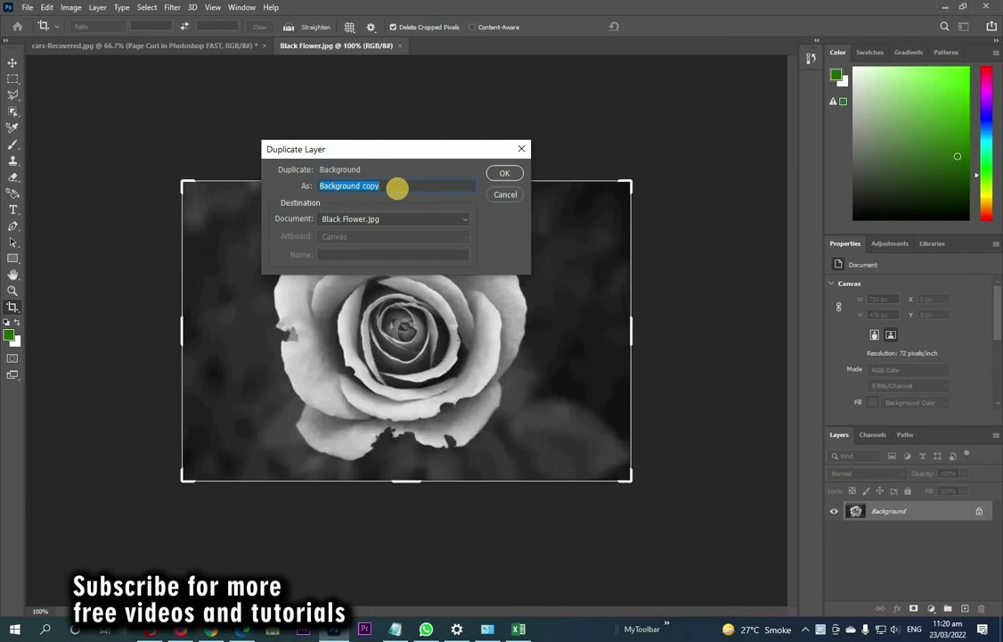
text(B)
text(hite)
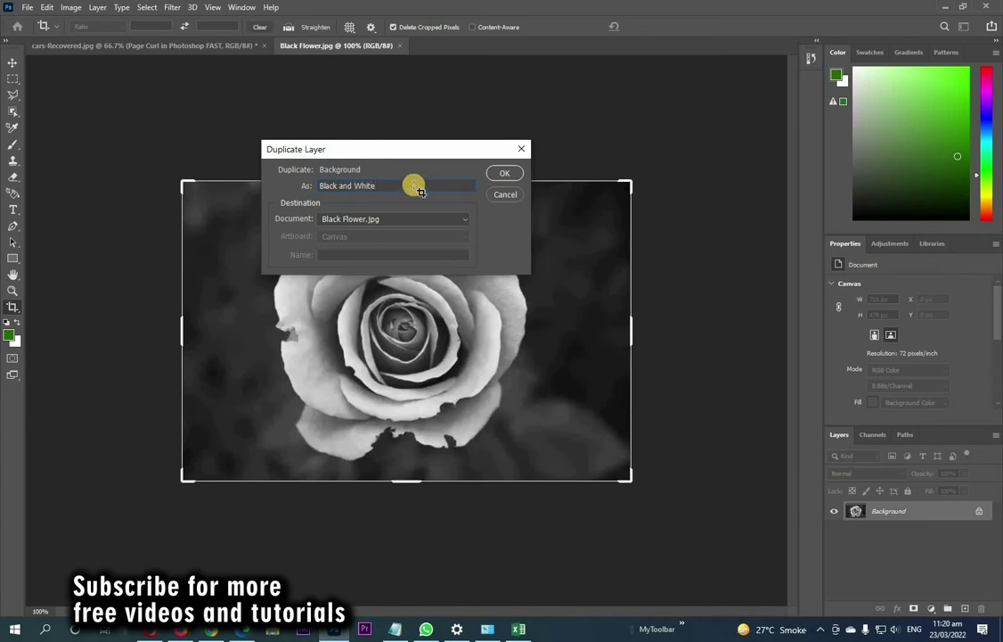
key(Return)
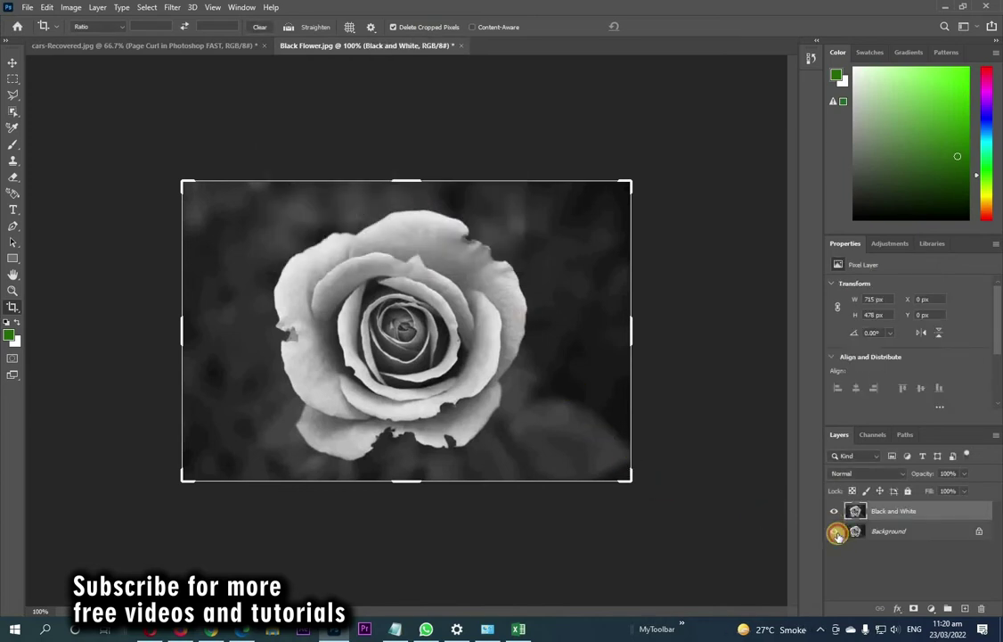
Hide the Background layer and box-select the rose with the Object Selection Tool.
click(835, 532)
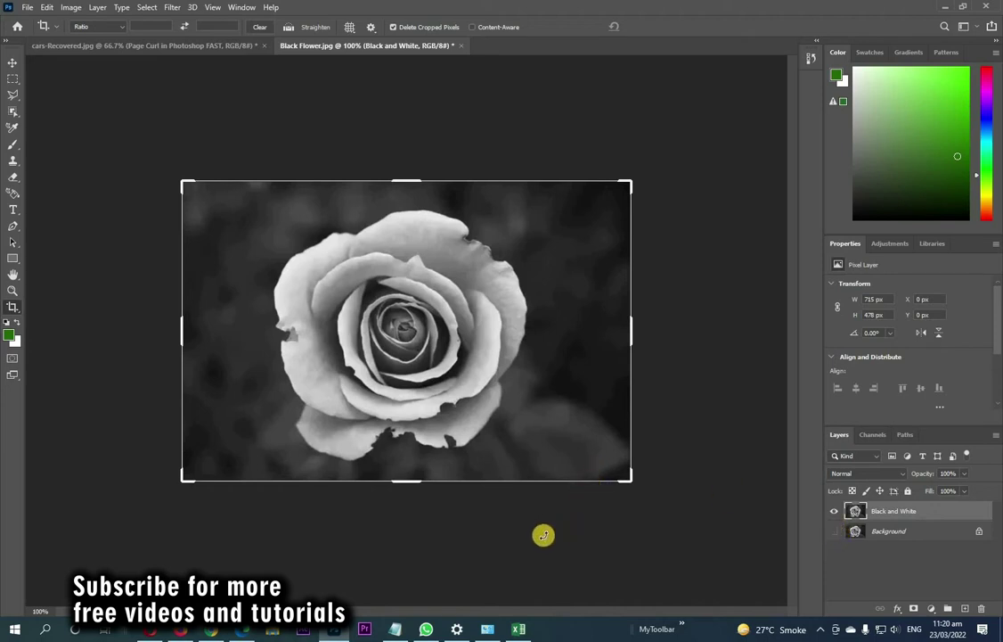
click(11, 60)
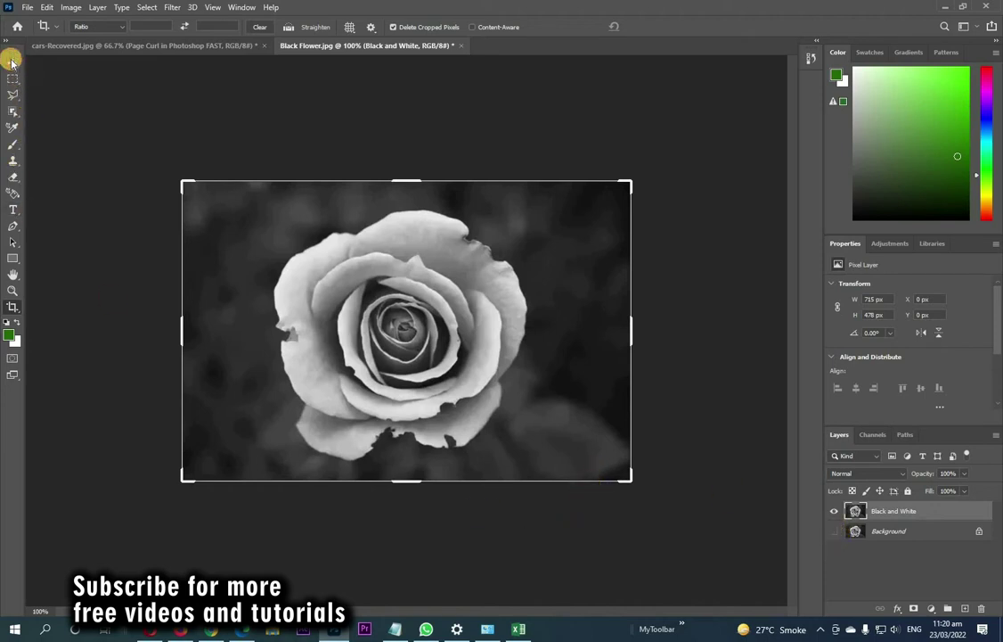
click(13, 111)
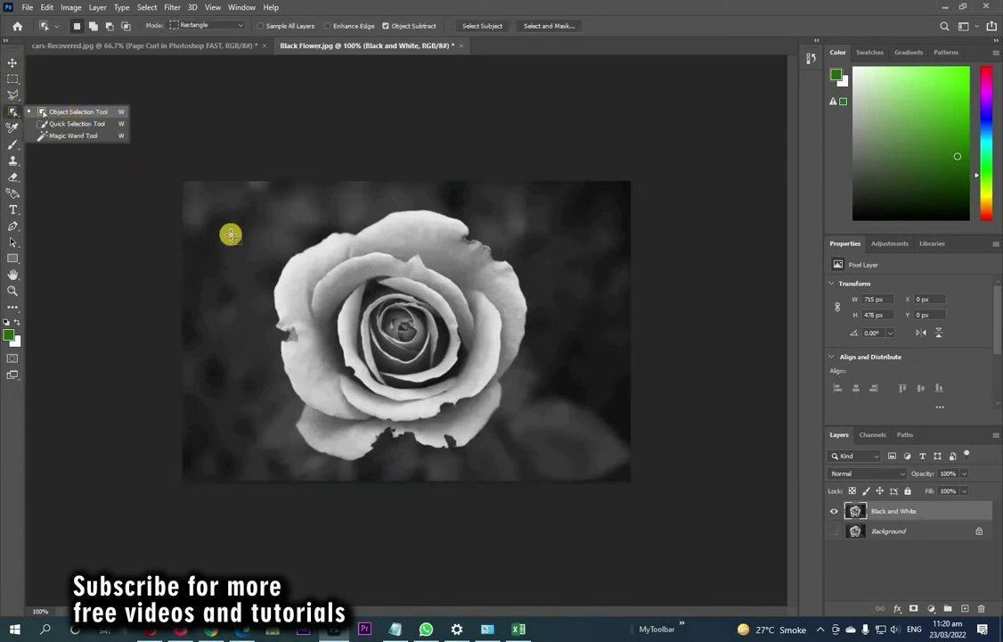
click(234, 189)
drag(256, 201, 496, 424)
drag(541, 468, 543, 466)
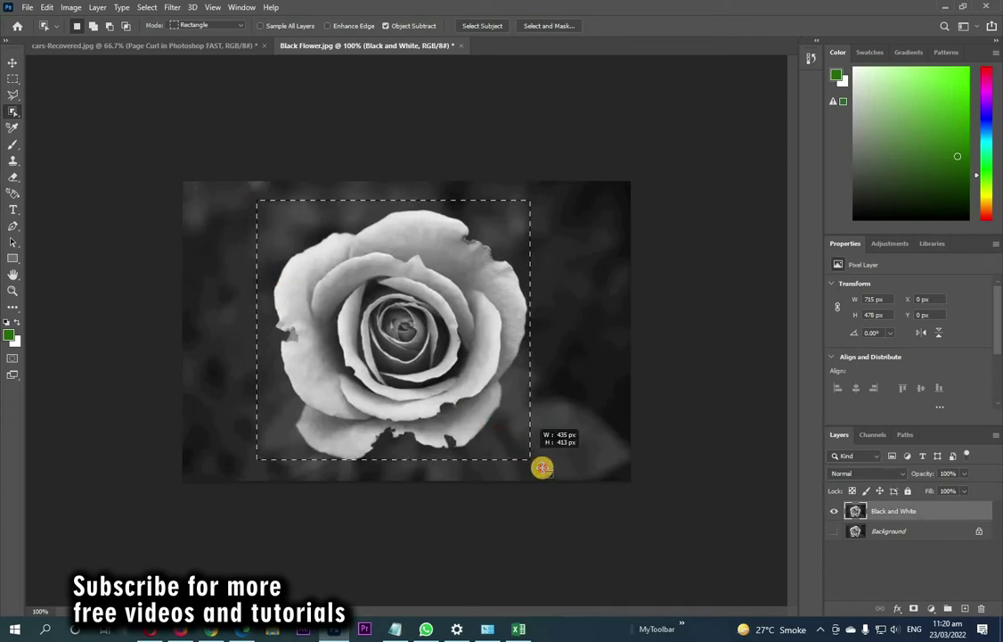
drag(542, 467, 543, 466)
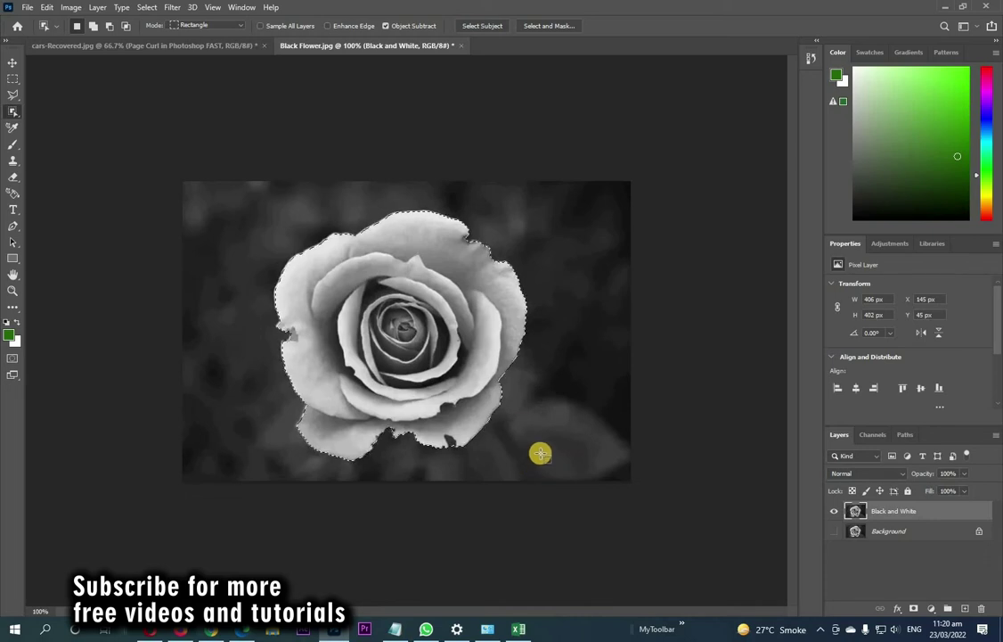
click(47, 8)
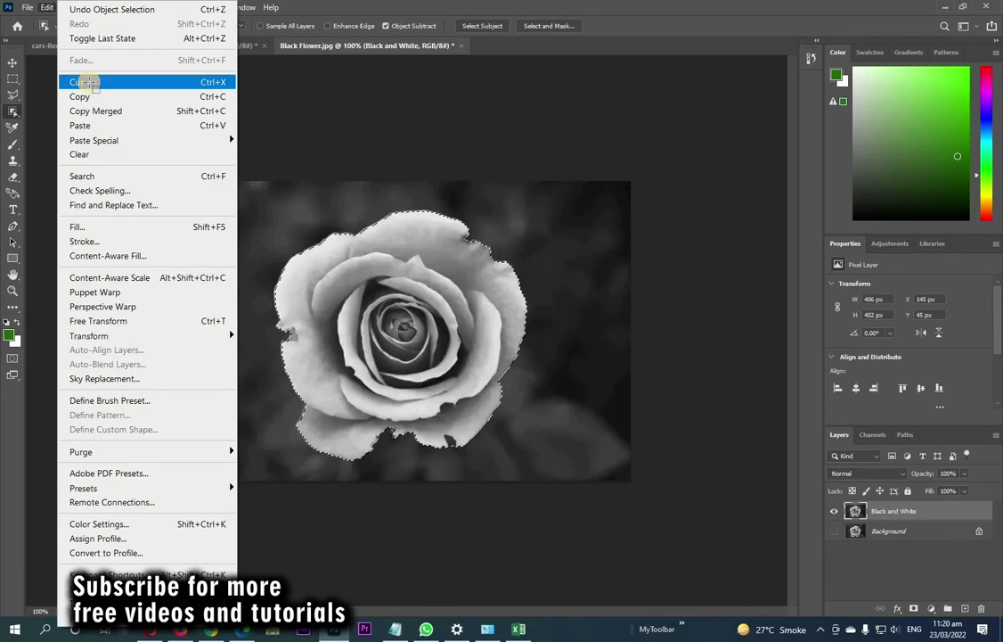
Cut the rose and Paste in Place onto Layer 1, then hide Black and White.
click(89, 82)
click(48, 7)
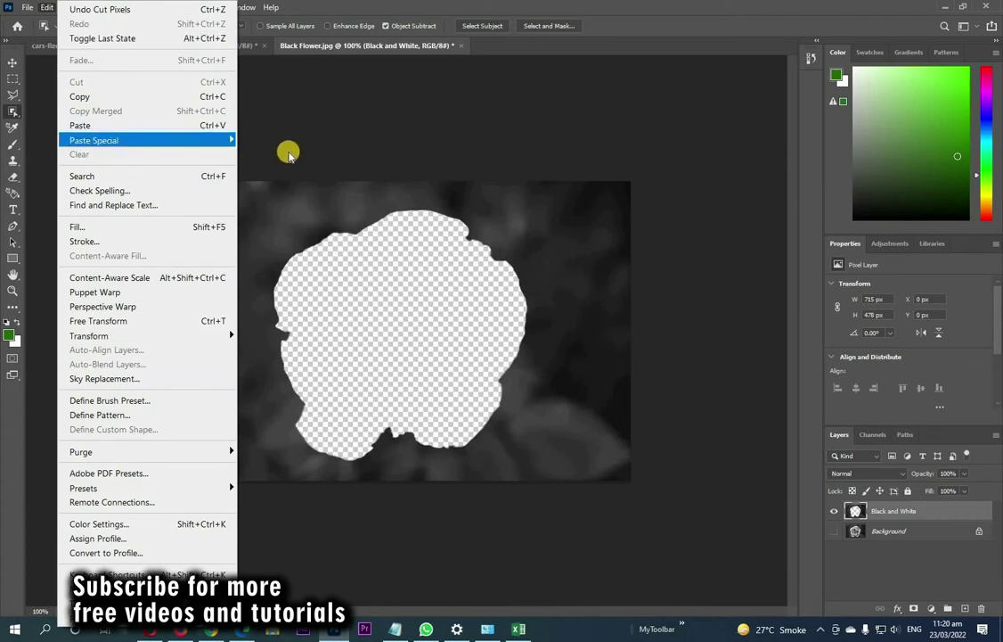
mouse_move(94, 140)
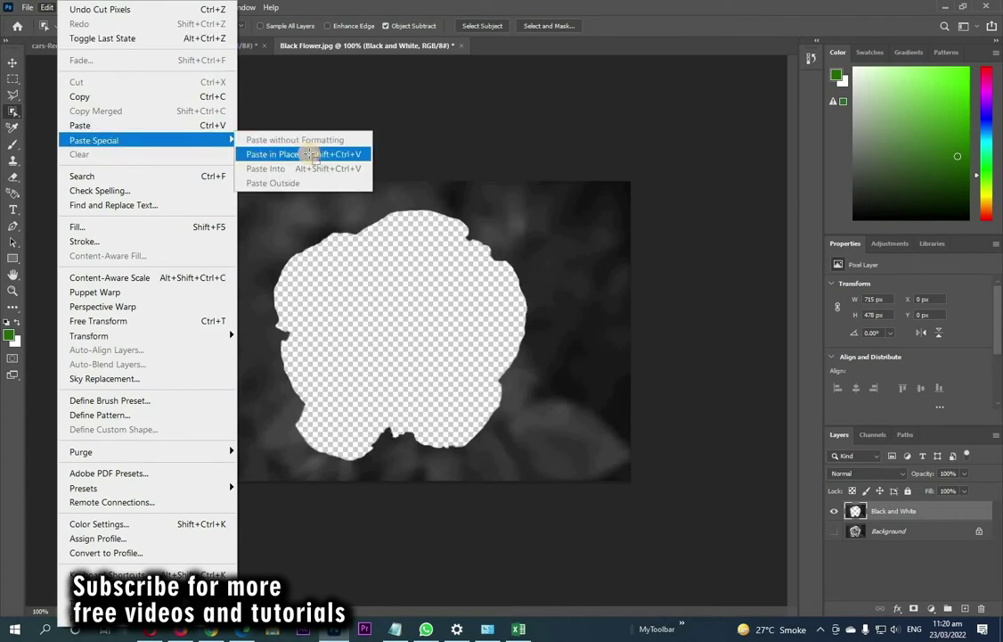
click(310, 156)
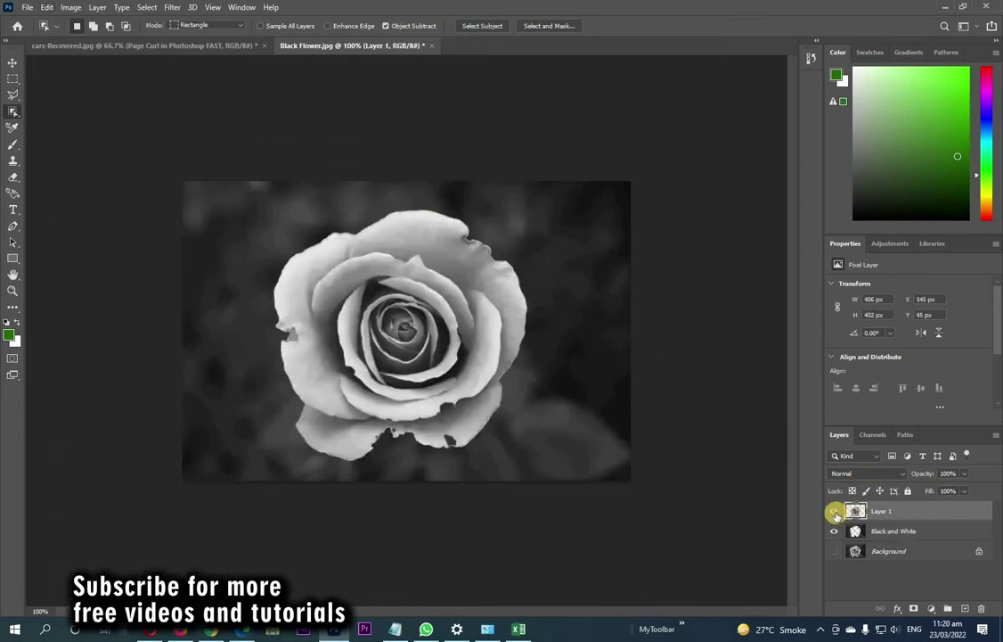
click(834, 513)
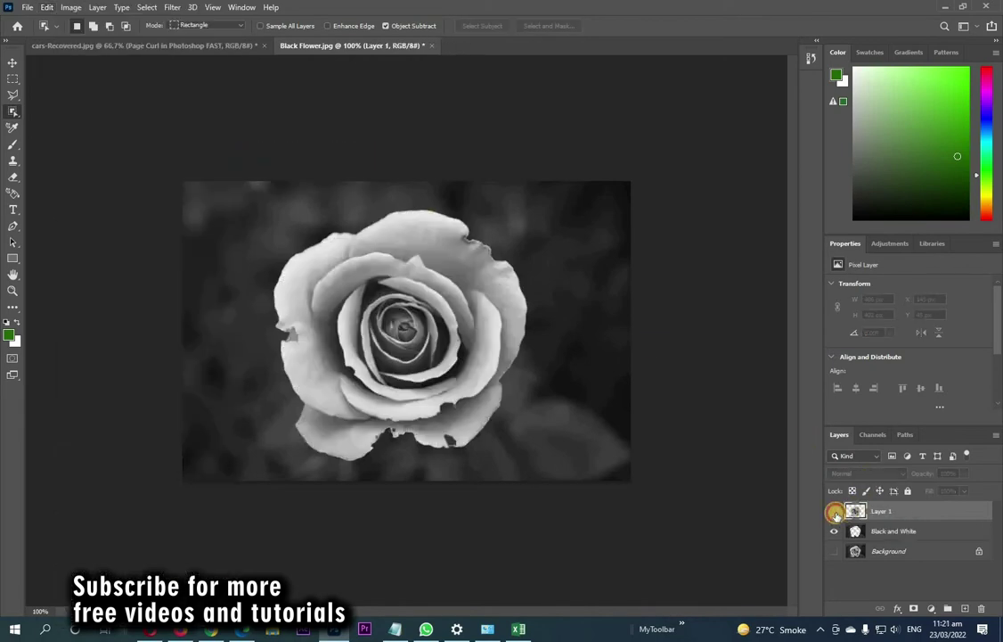
click(835, 514)
click(833, 533)
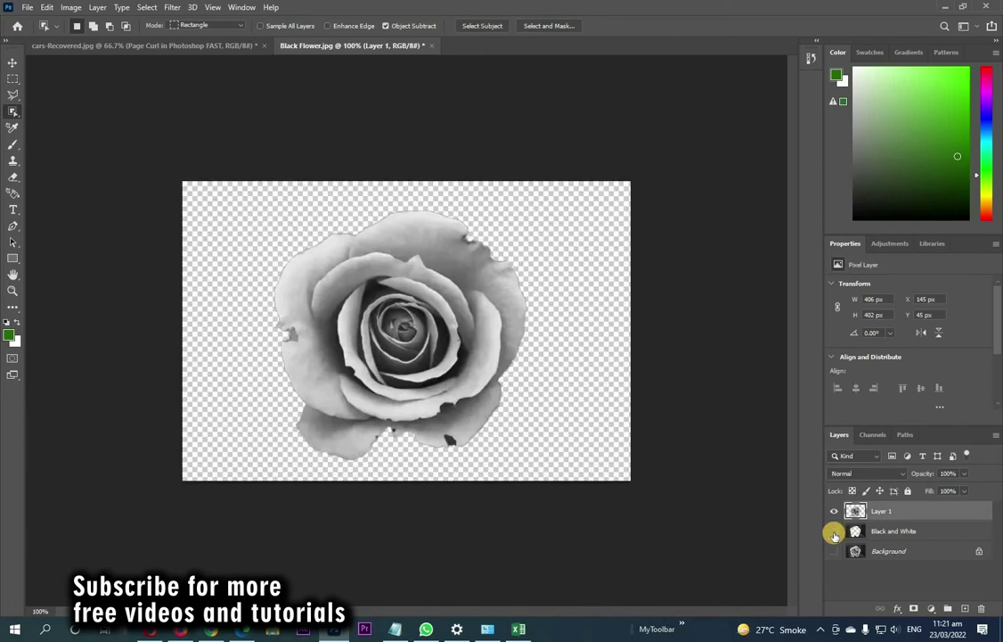
Make Black and White visible again and rename Layer 1 to 'flower'.
click(834, 533)
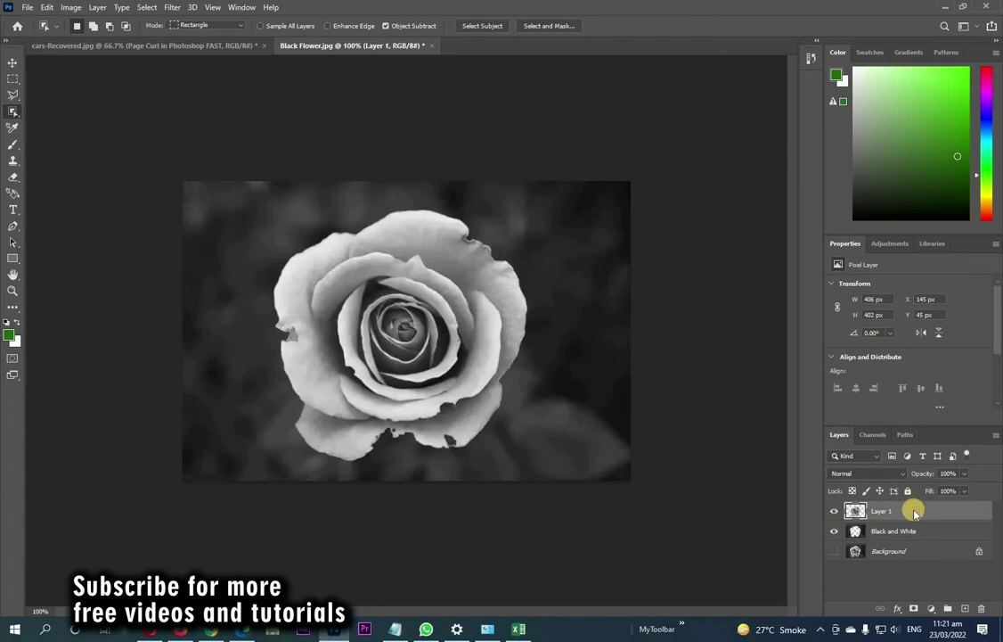
right_click(914, 512)
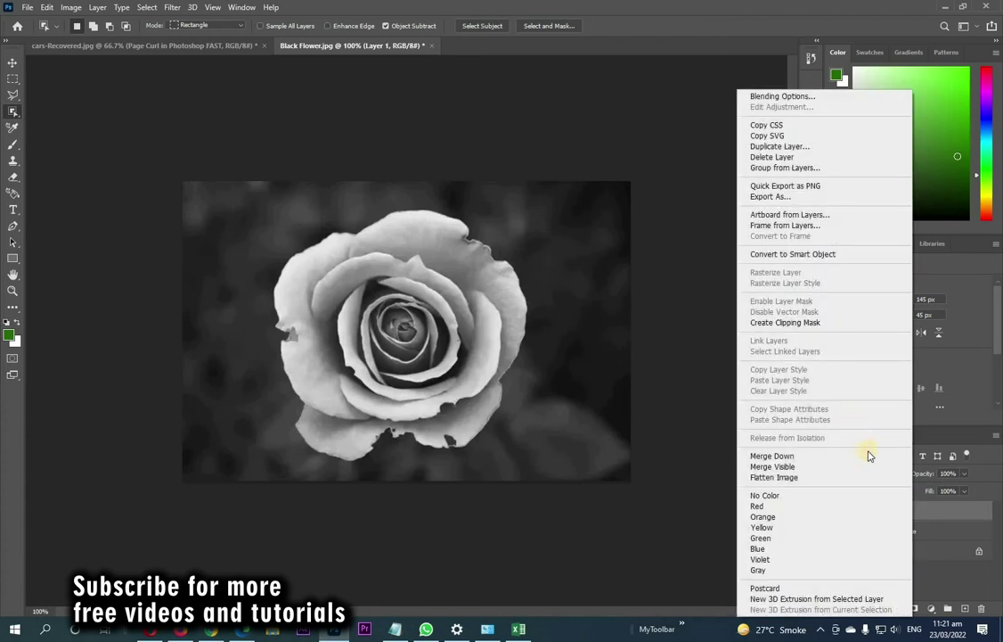
click(894, 515)
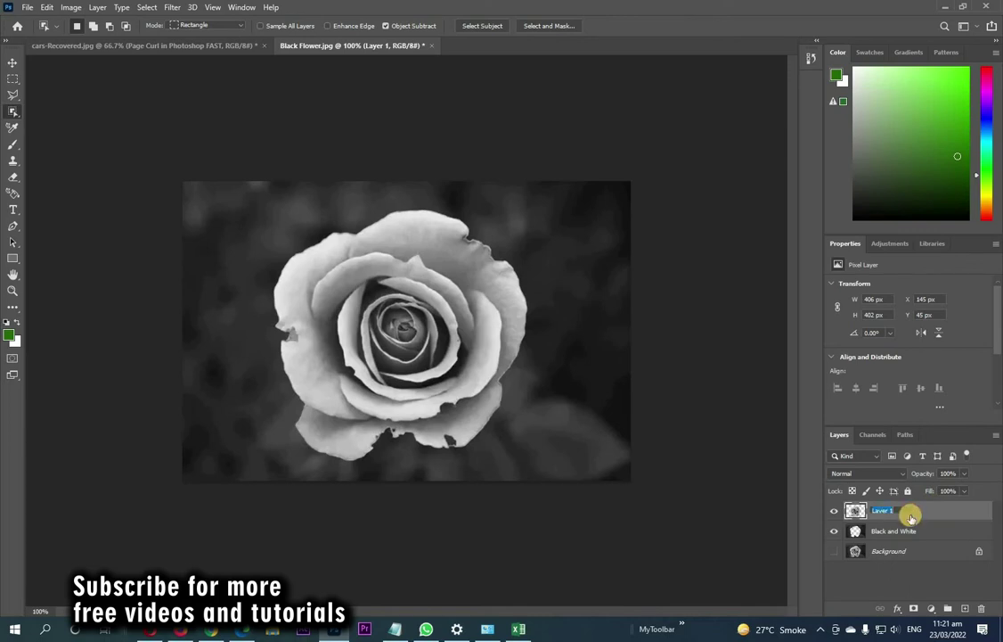
text(f)
key(Return)
Rename the Black and White layer to 'greenery'.
click(909, 532)
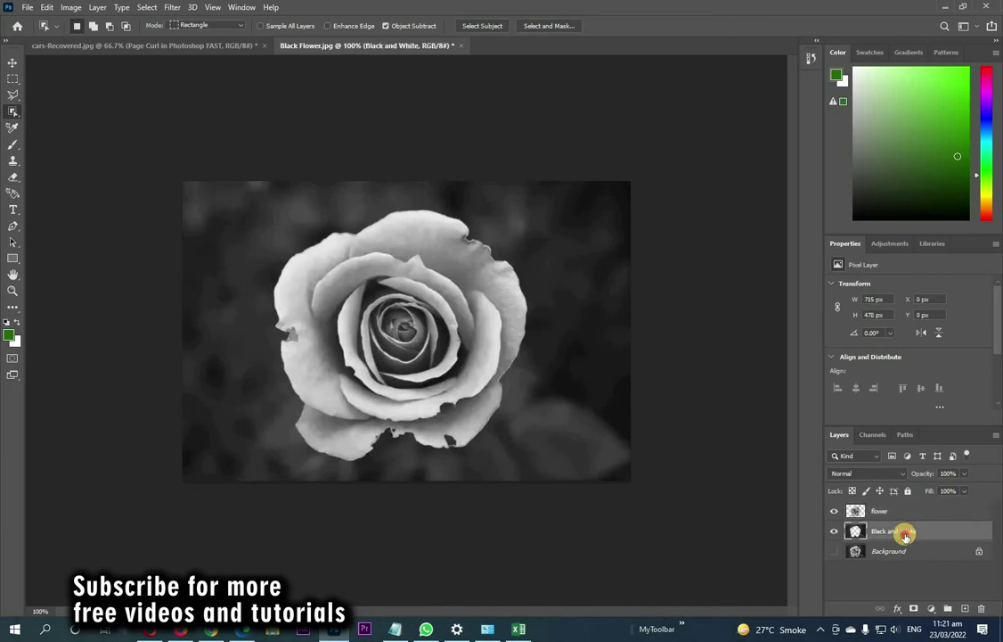
double_click(906, 533)
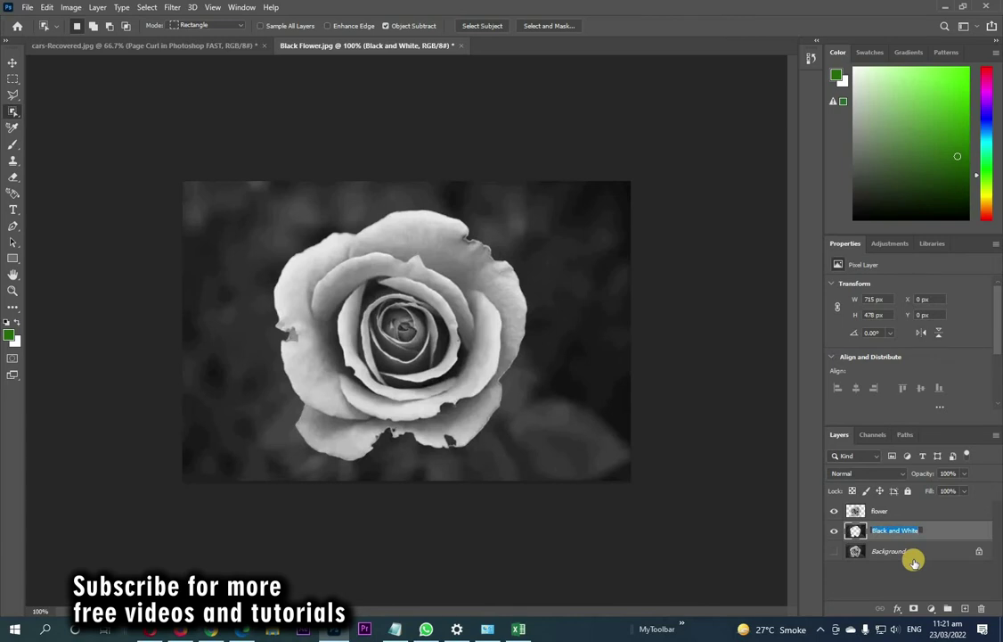
text(c)
key(Return)
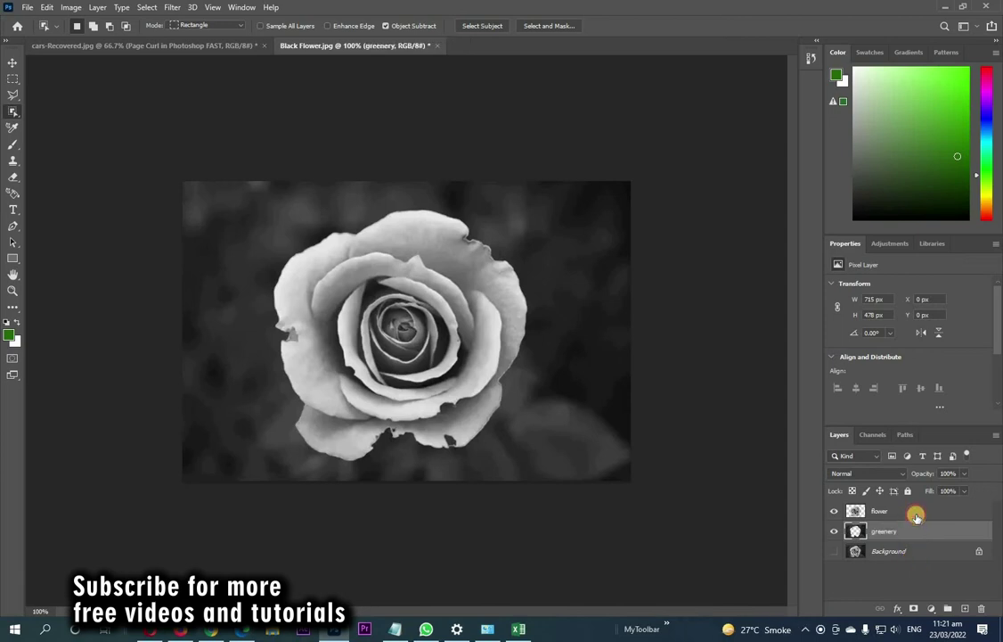
click(917, 514)
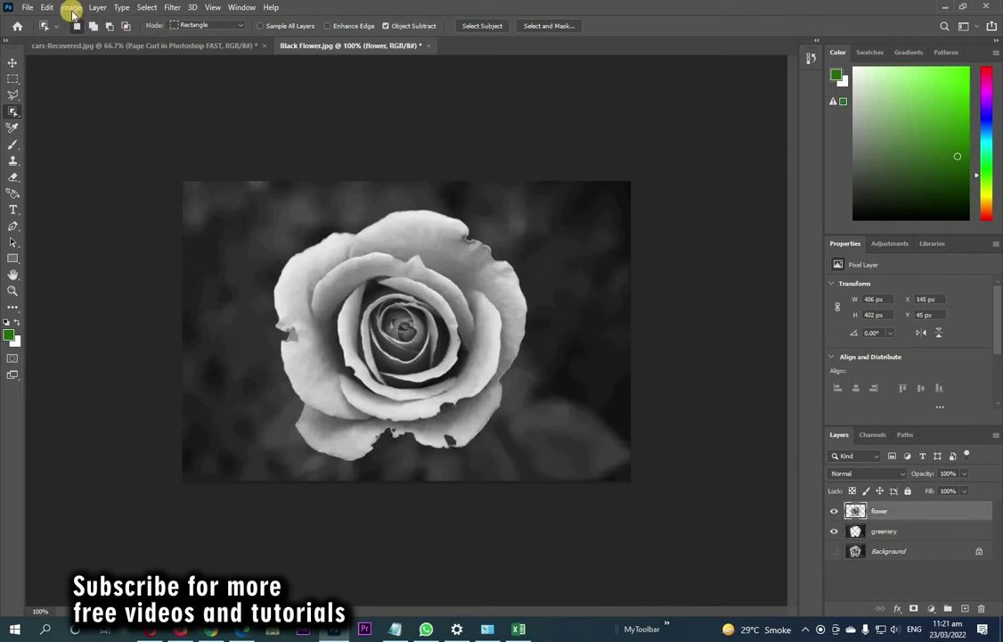
Colorize the flower layer via Hue/Saturation: Hue 360, Saturation 84, Lightness -8.
click(71, 8)
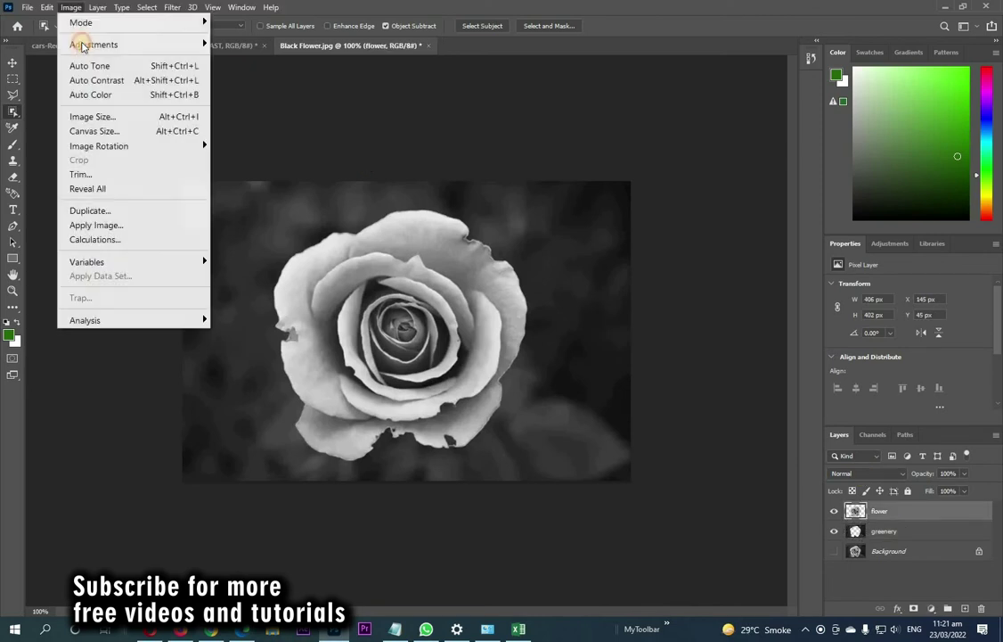
mouse_move(94, 45)
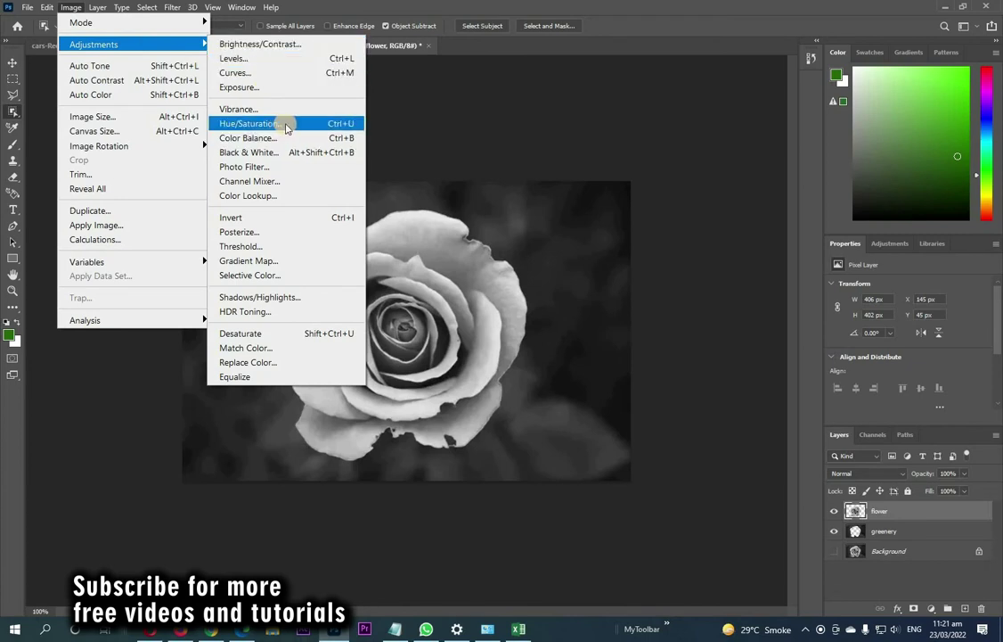
click(300, 124)
drag(688, 131, 631, 118)
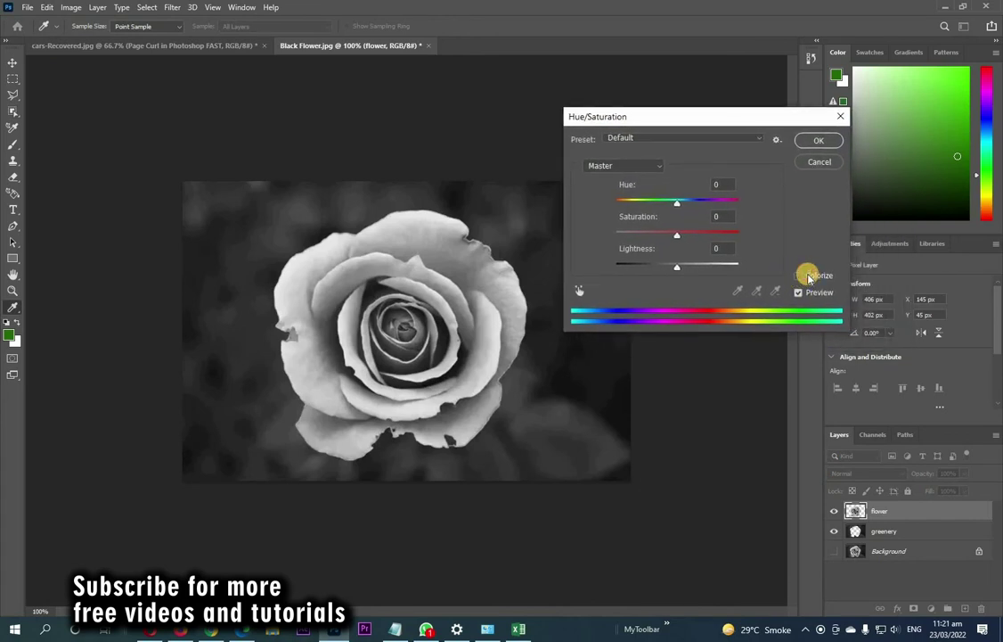
click(799, 275)
mouse_move(660, 203)
mouse_down()
mouse_move(651, 203)
mouse_move(740, 204)
mouse_up()
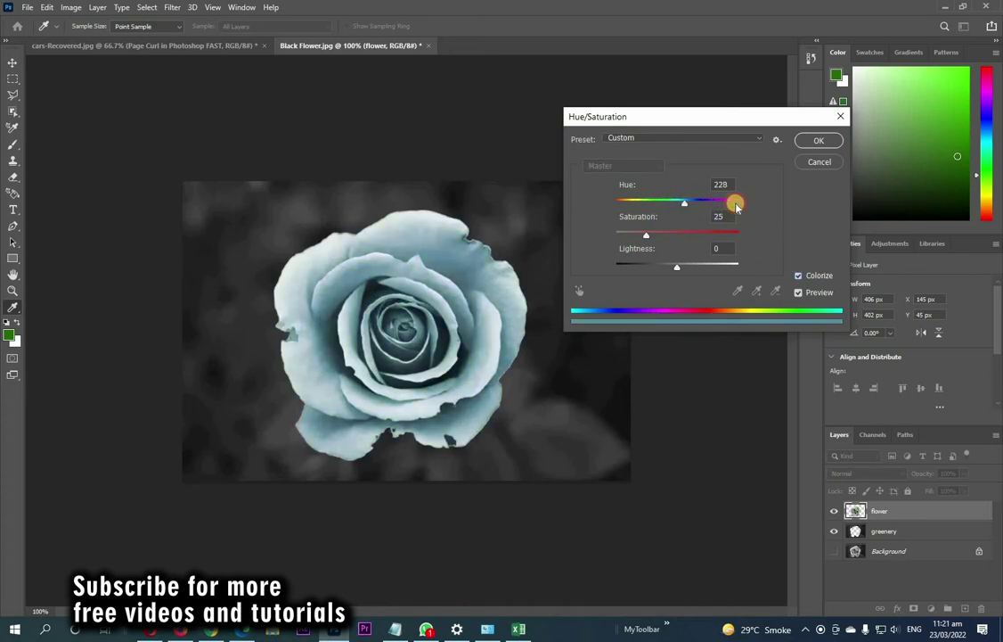
drag(740, 204, 733, 202)
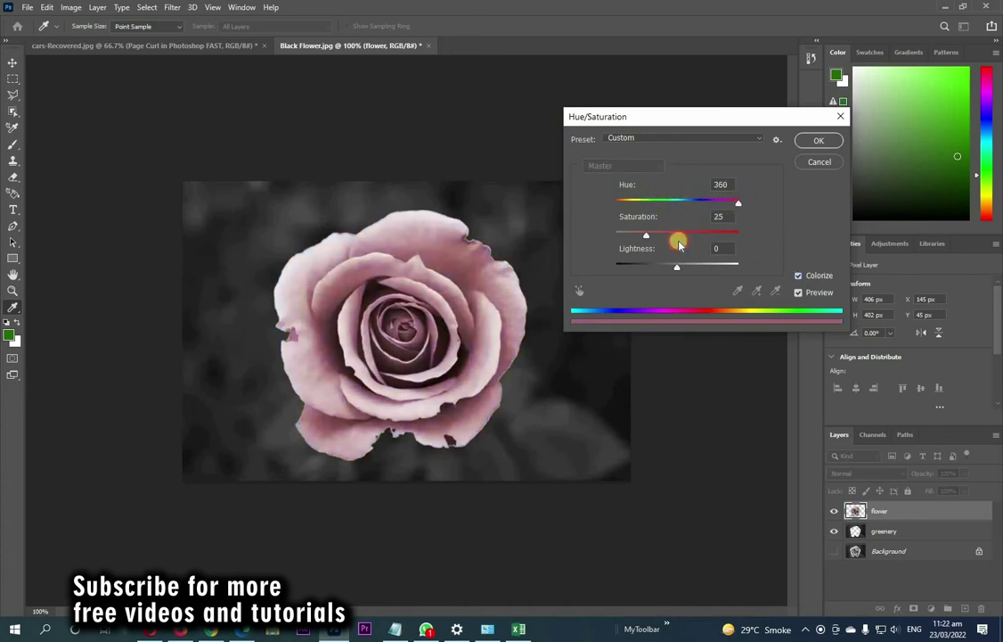
mouse_move(644, 234)
mouse_down()
mouse_move(696, 234)
mouse_move(745, 206)
mouse_move(721, 236)
mouse_up()
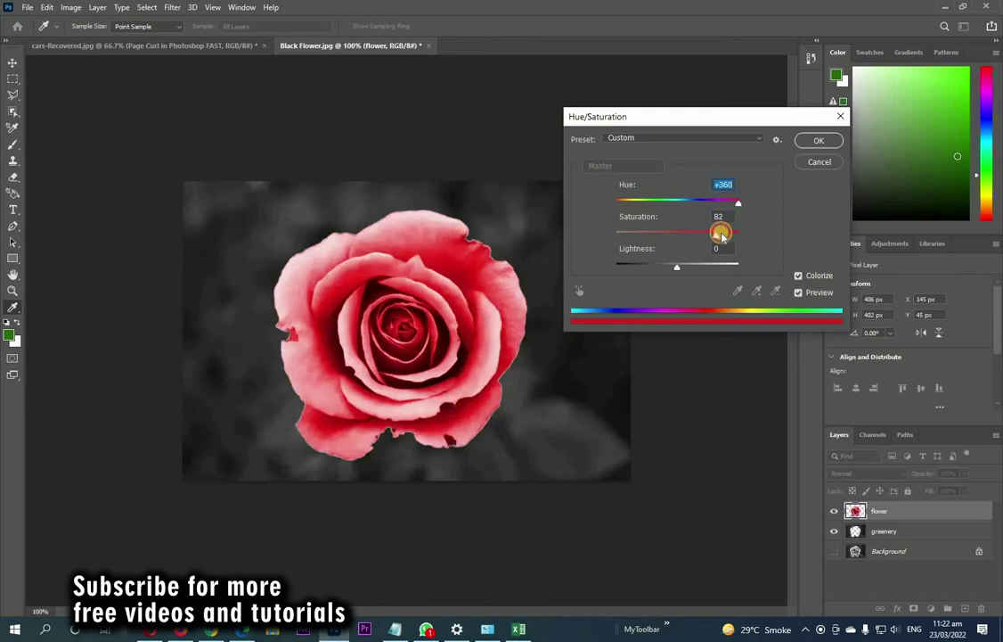
drag(721, 236, 720, 237)
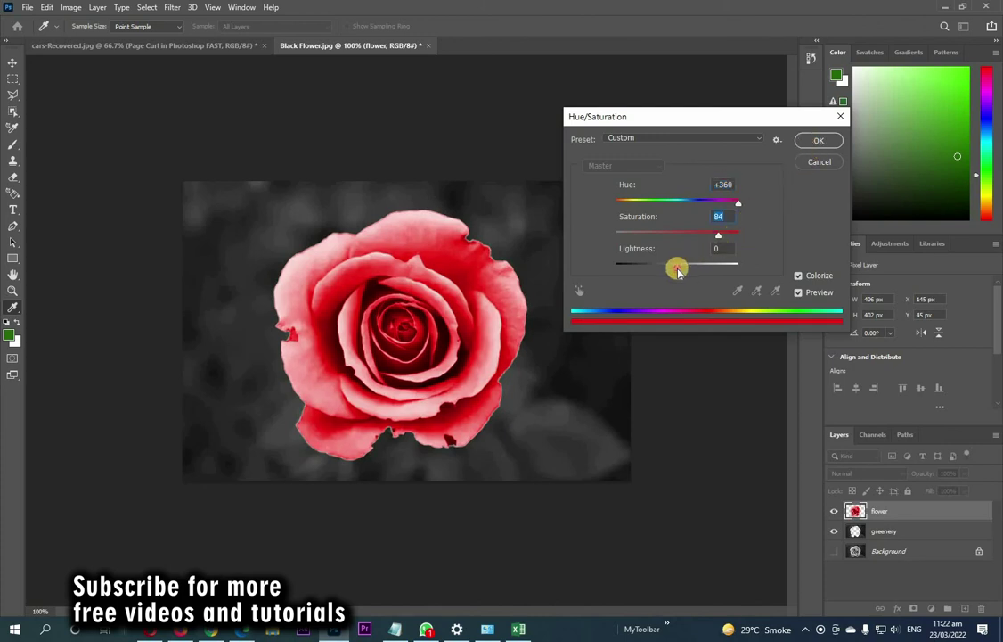
drag(671, 275, 672, 268)
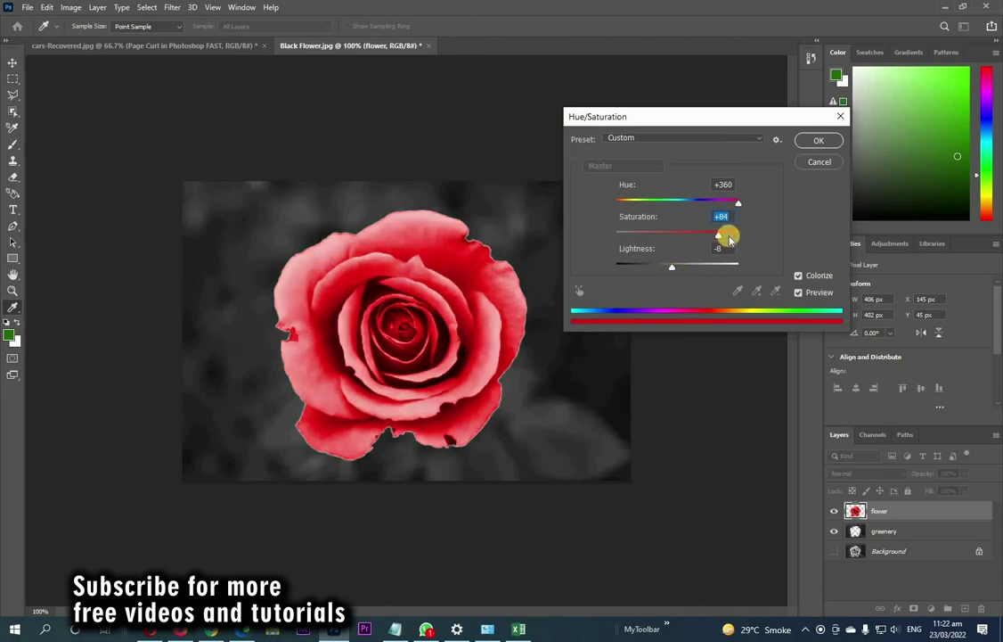
key(Tab)
click(813, 143)
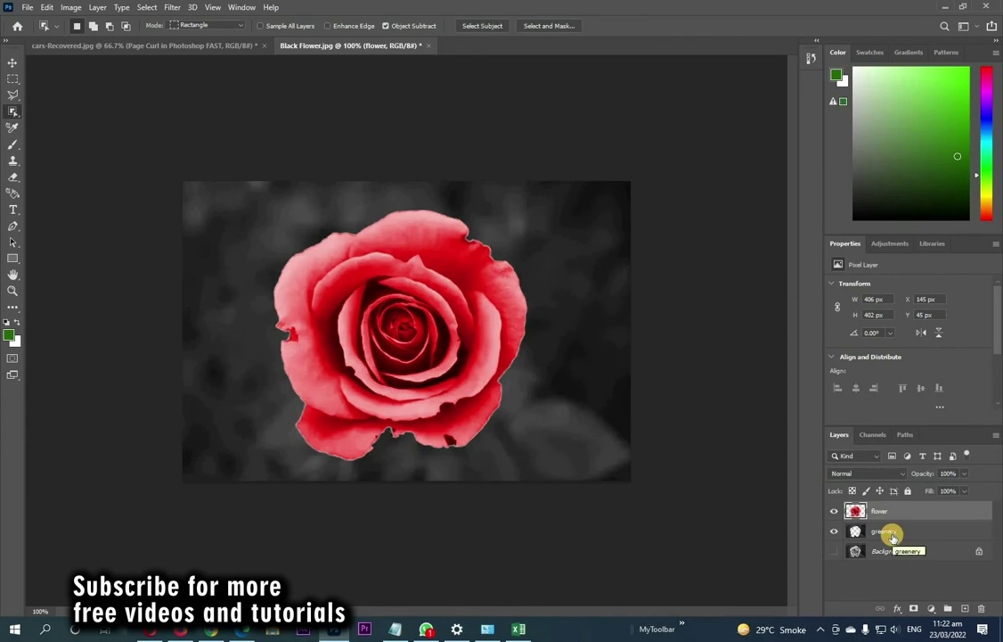
click(892, 532)
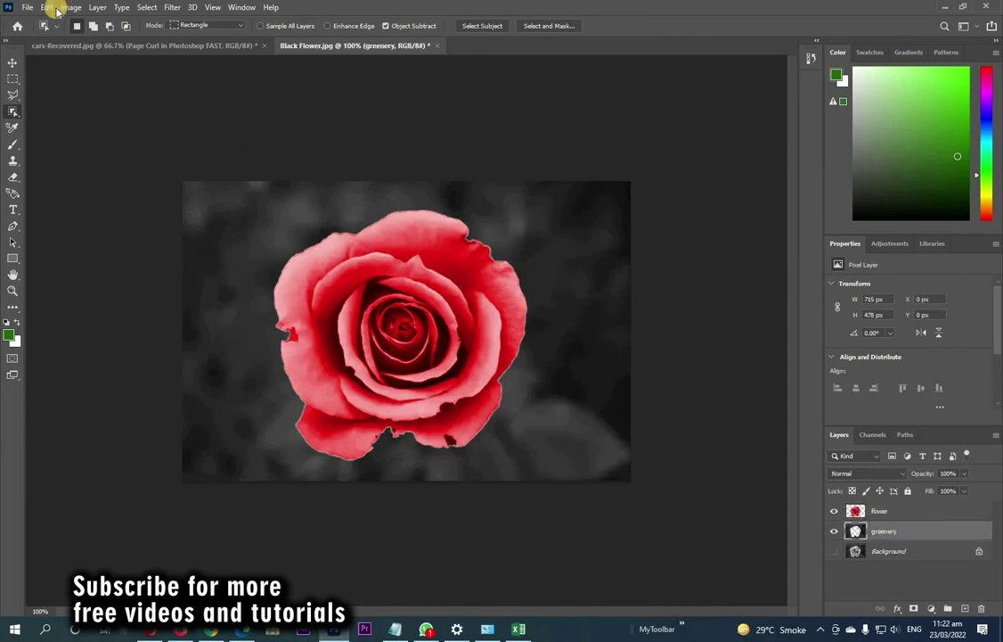
Colorize the greenery layer via Hue/Saturation: Hue 94, Saturation 45, Lightness +2.
click(70, 8)
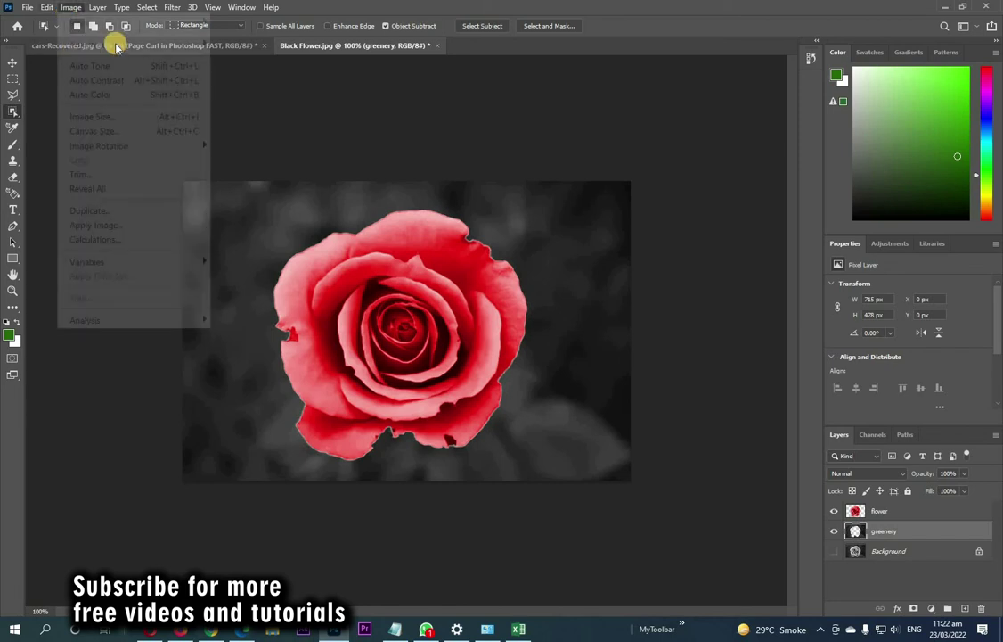
mouse_move(93, 45)
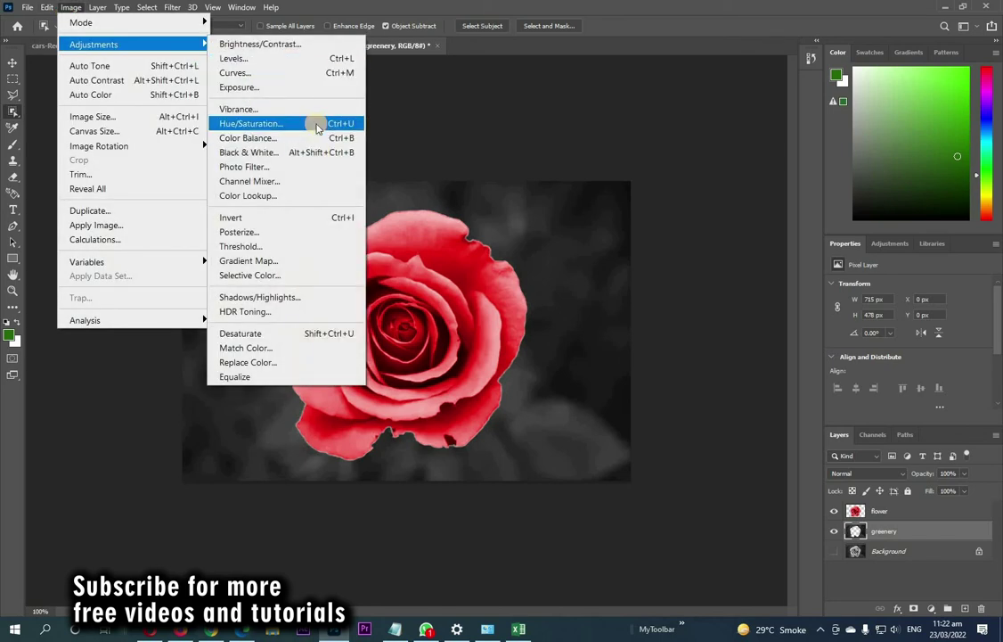
key(Return)
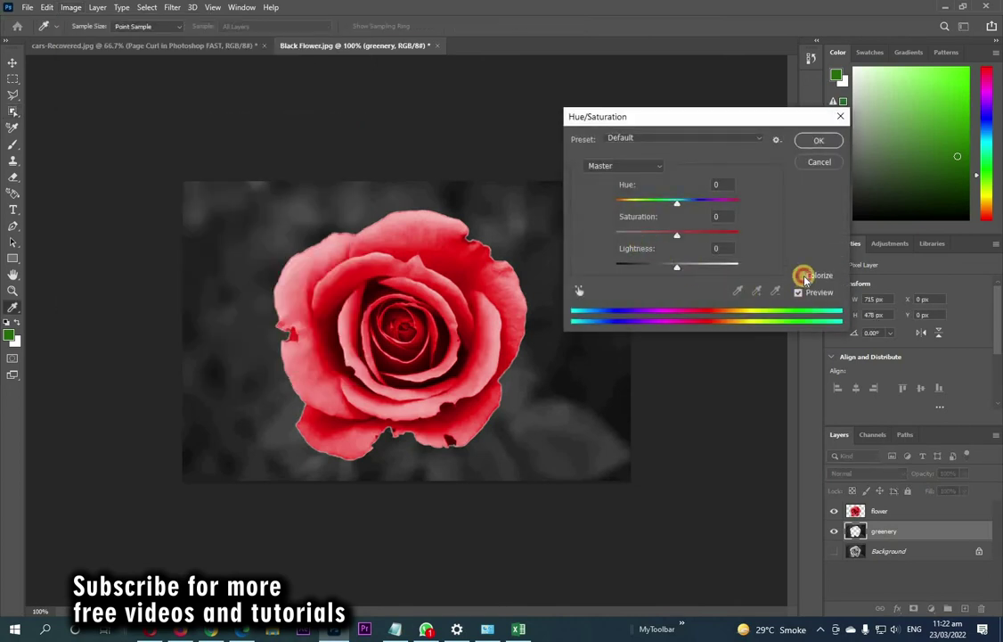
click(805, 280)
mouse_move(649, 202)
mouse_down()
mouse_move(671, 201)
mouse_move(650, 205)
mouse_up()
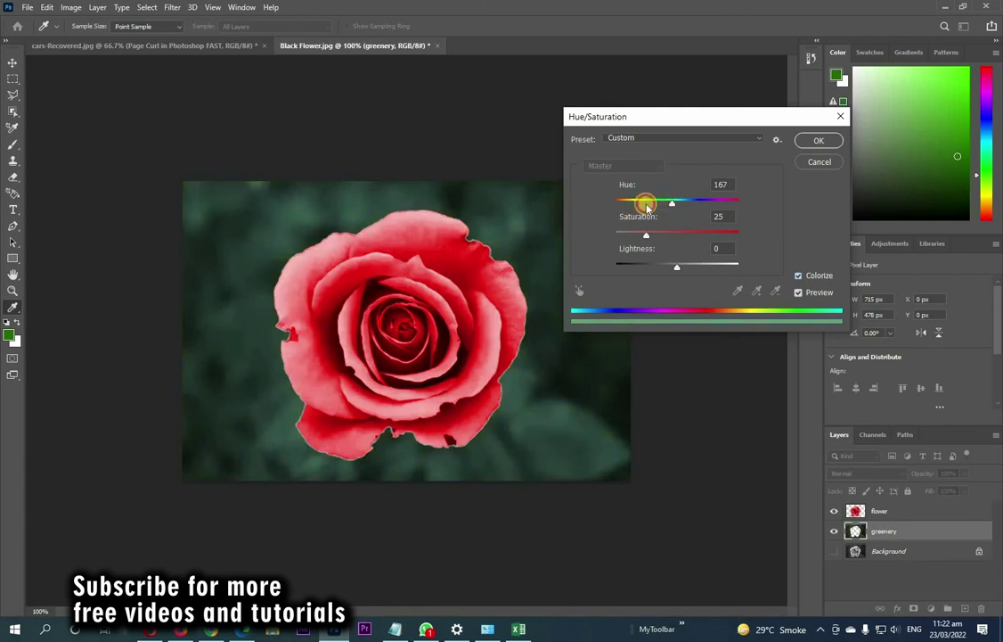
drag(649, 206, 650, 233)
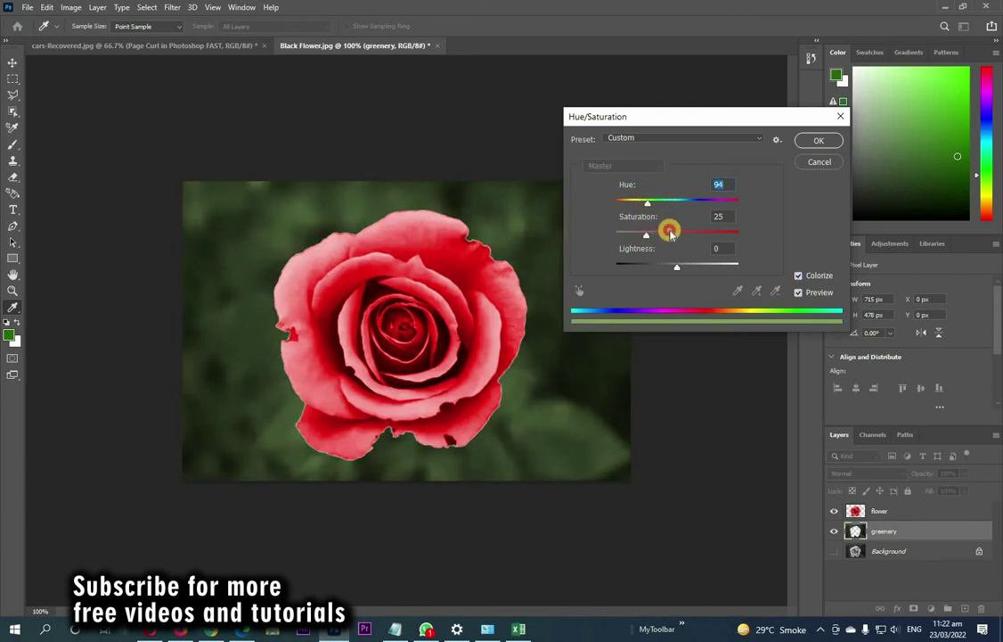
click(673, 232)
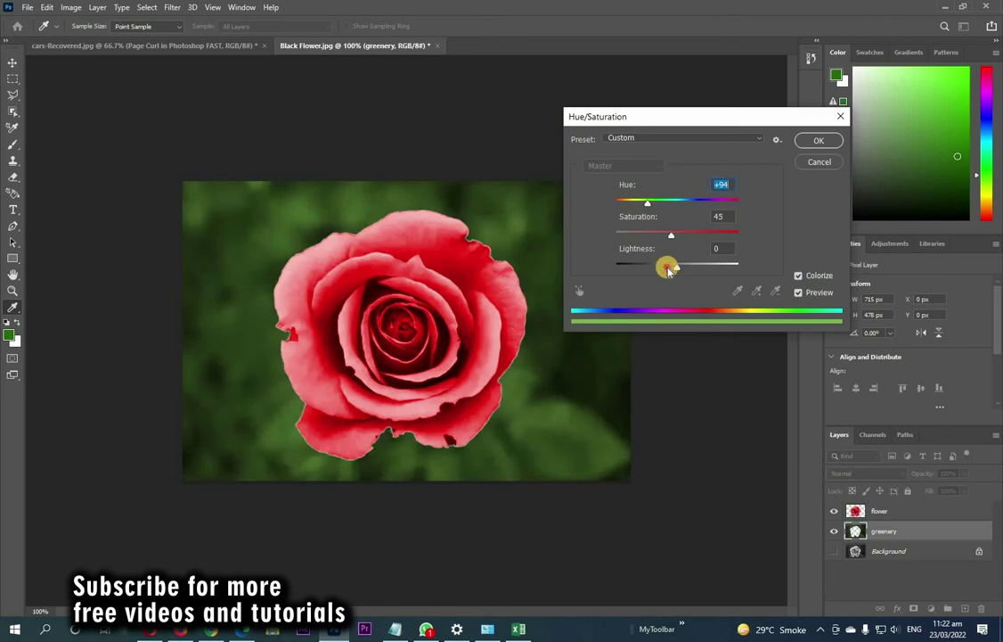
drag(680, 265, 679, 265)
drag(678, 265, 679, 264)
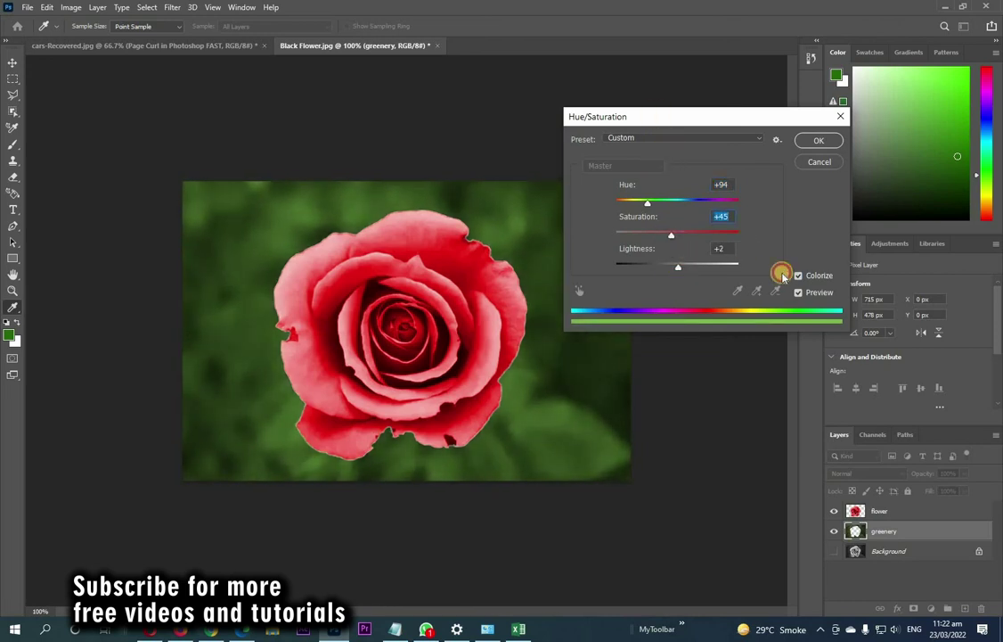
drag(656, 117, 790, 283)
drag(798, 212, 767, 219)
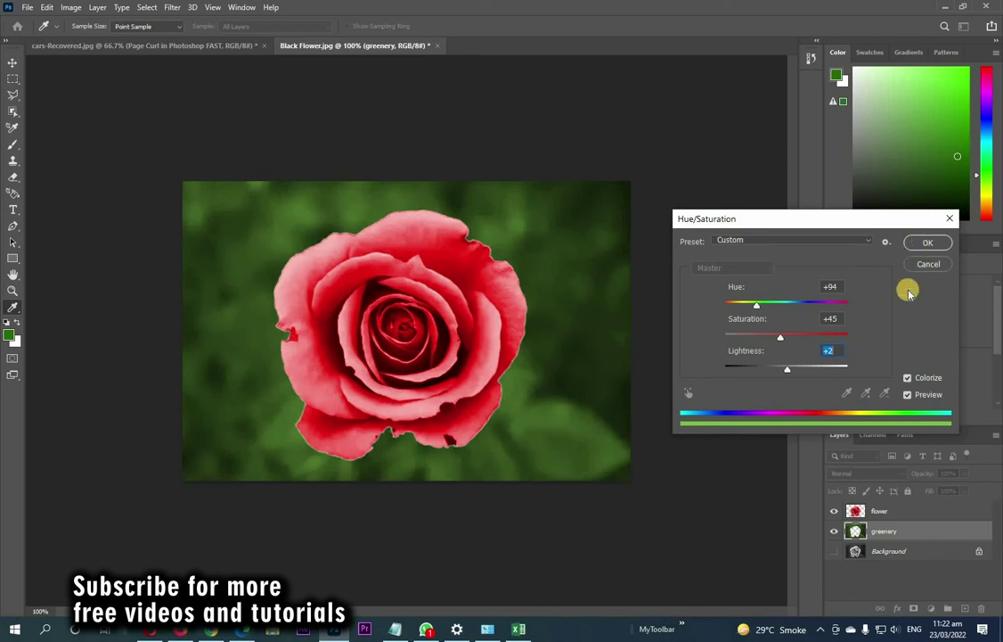
key(Return)
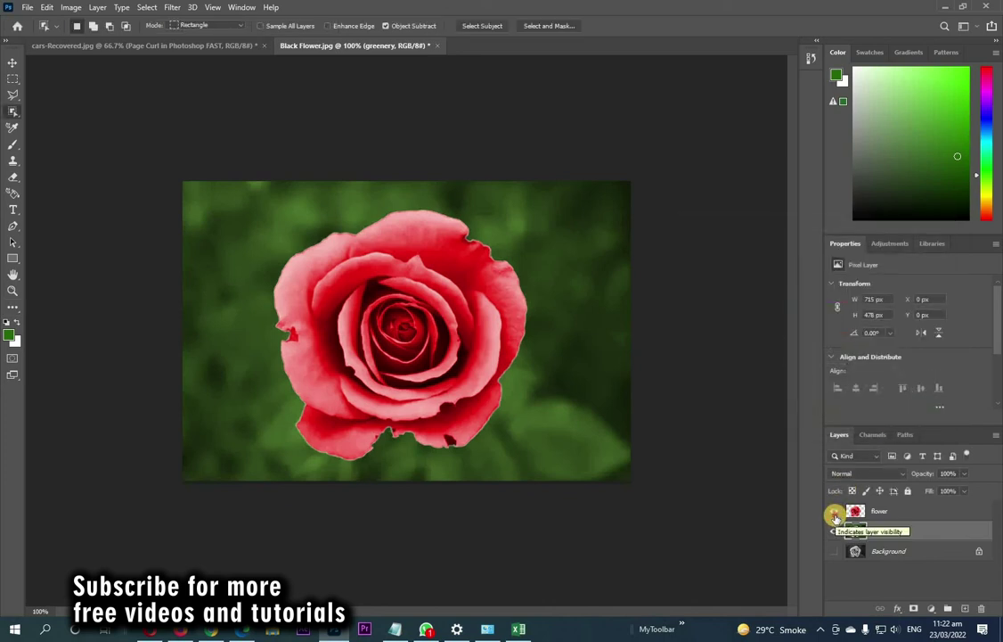
click(834, 513)
click(834, 513)
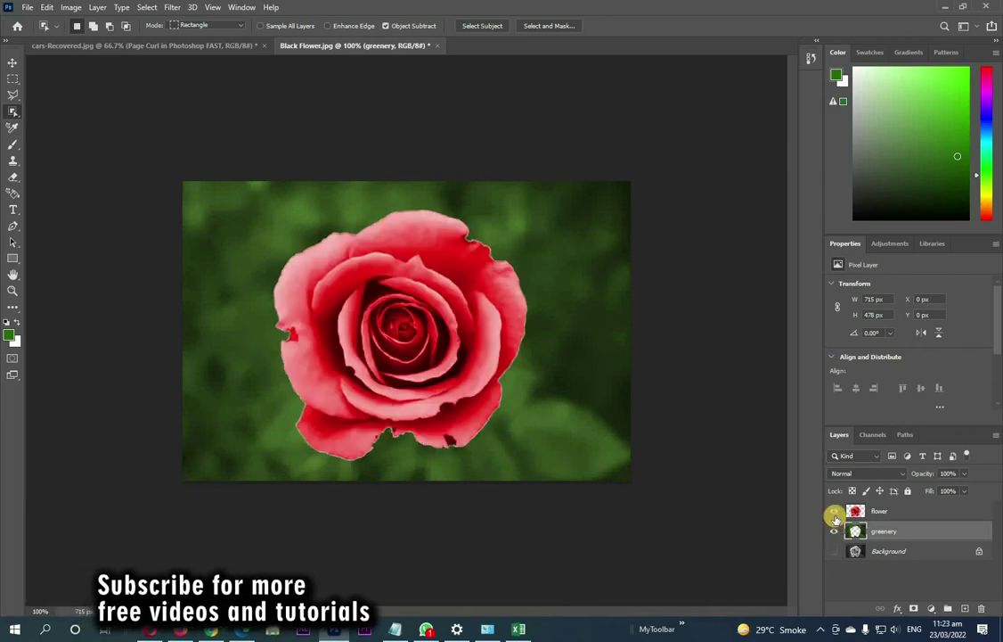
click(834, 531)
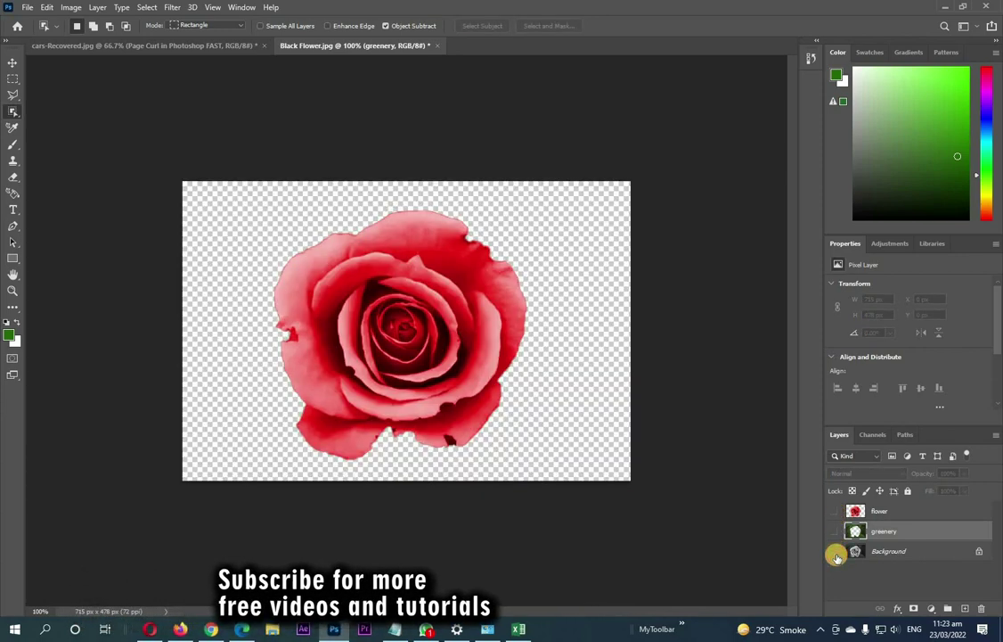
click(834, 511)
click(834, 551)
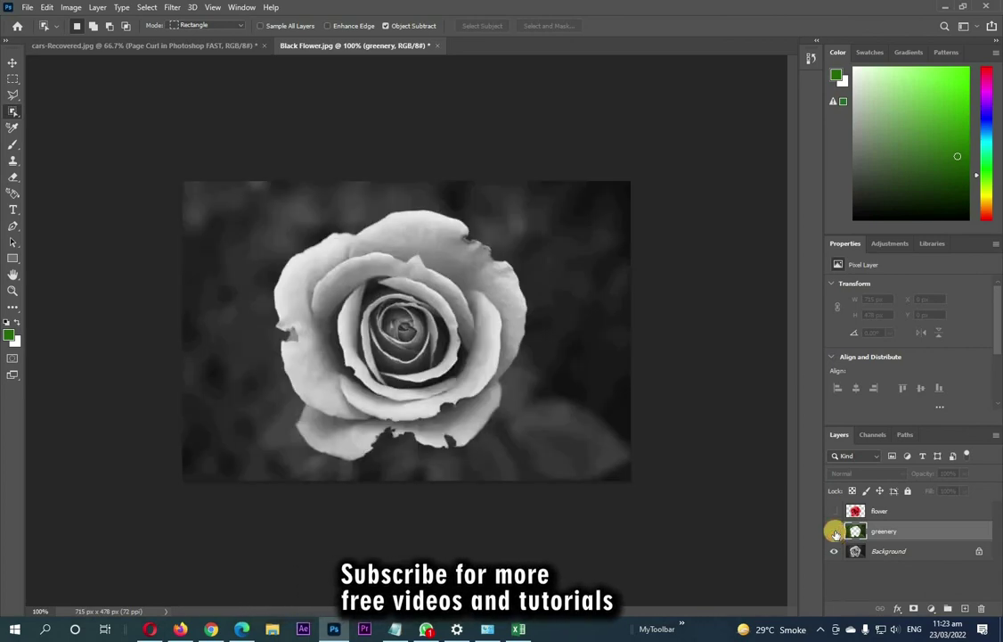
click(834, 531)
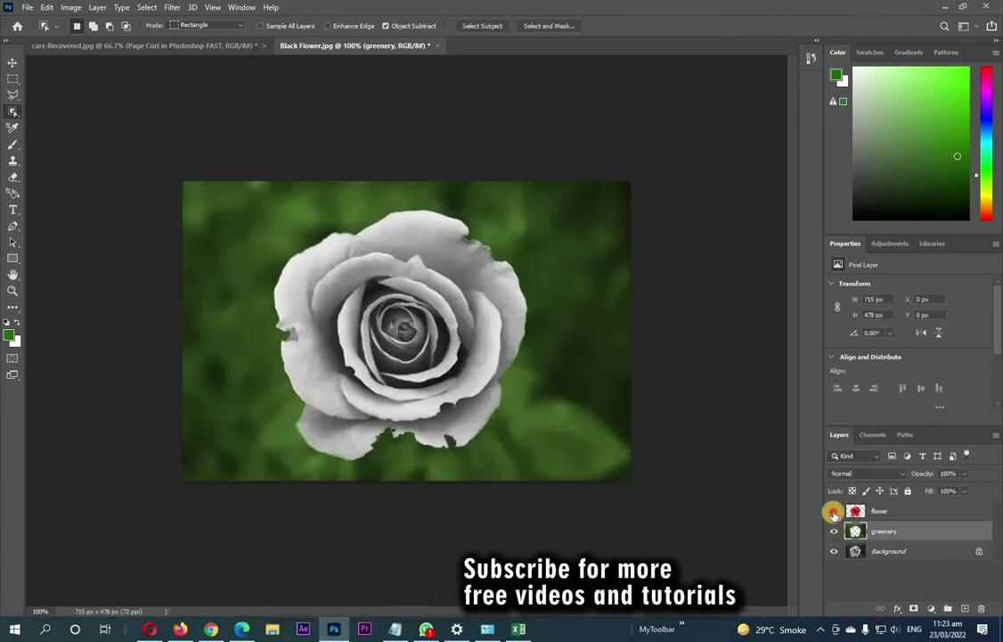
click(834, 512)
click(834, 512)
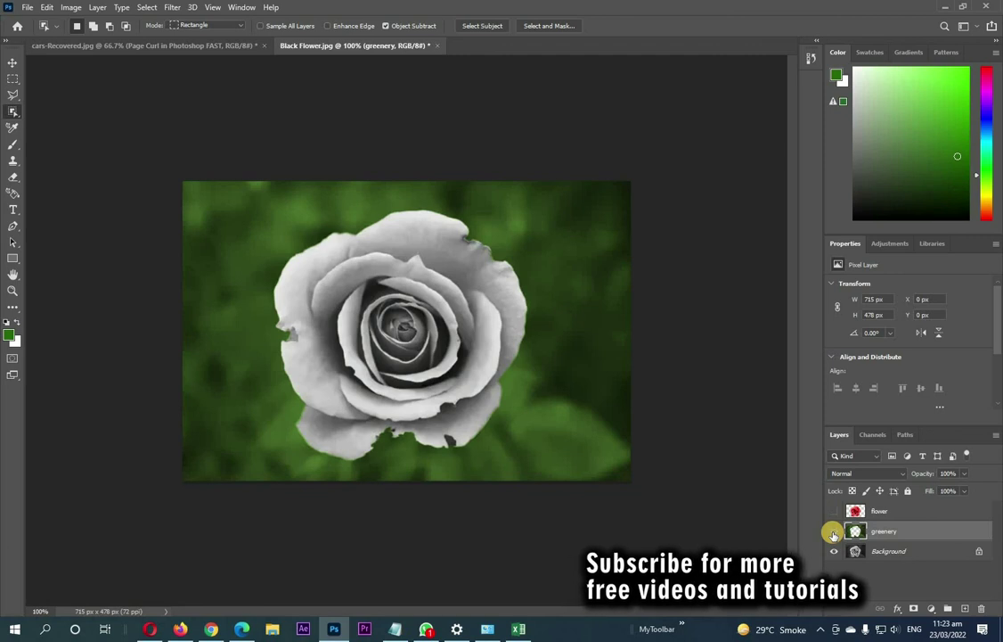
click(834, 532)
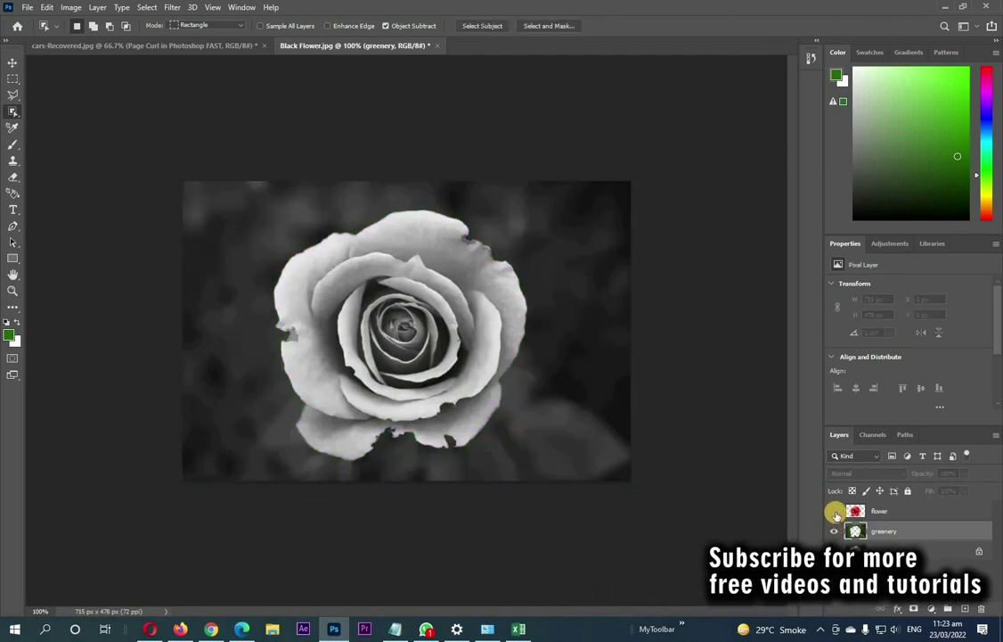
click(834, 529)
click(835, 512)
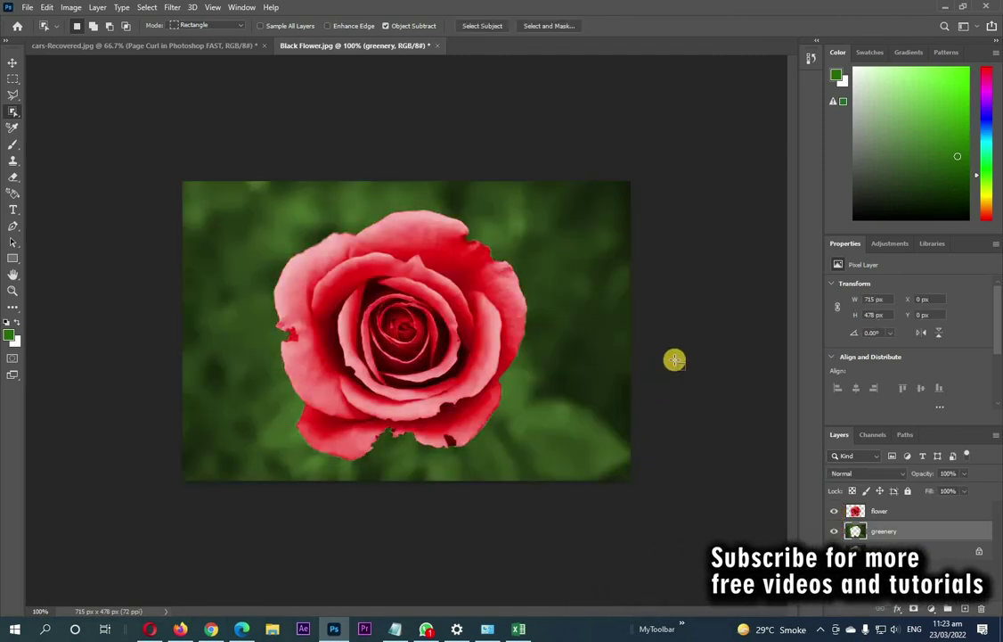